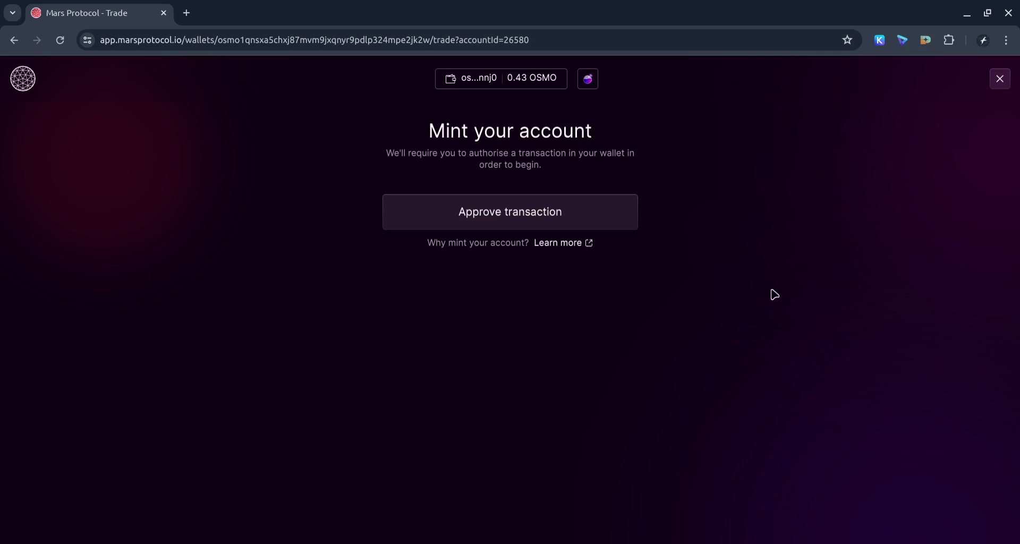
Mint the credit account, select USDC from the wallet as the funding asset and set the deposit amount to 20.
{"action": "left_click", "coordinate": [511, 212]}
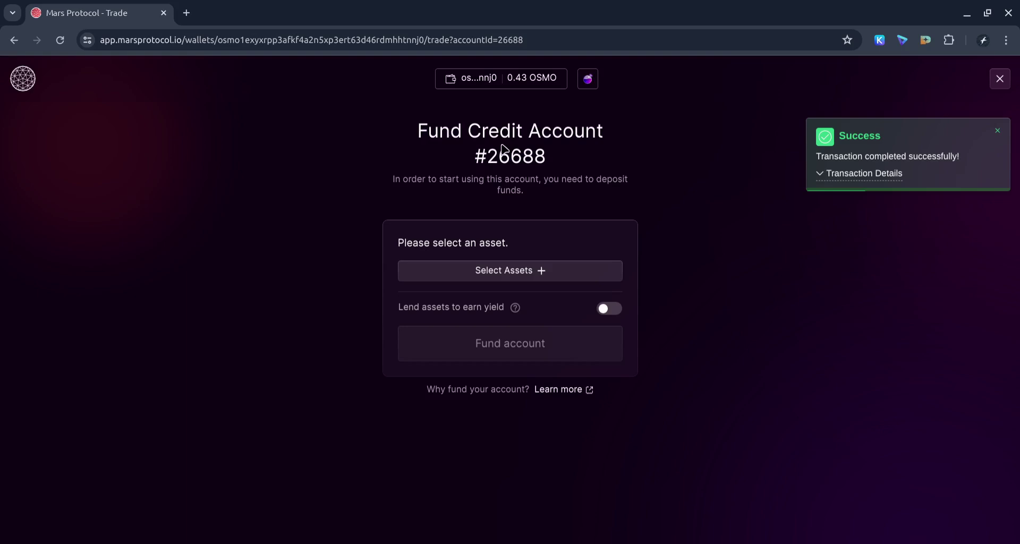
{"action": "left_click", "coordinate": [539, 269]}
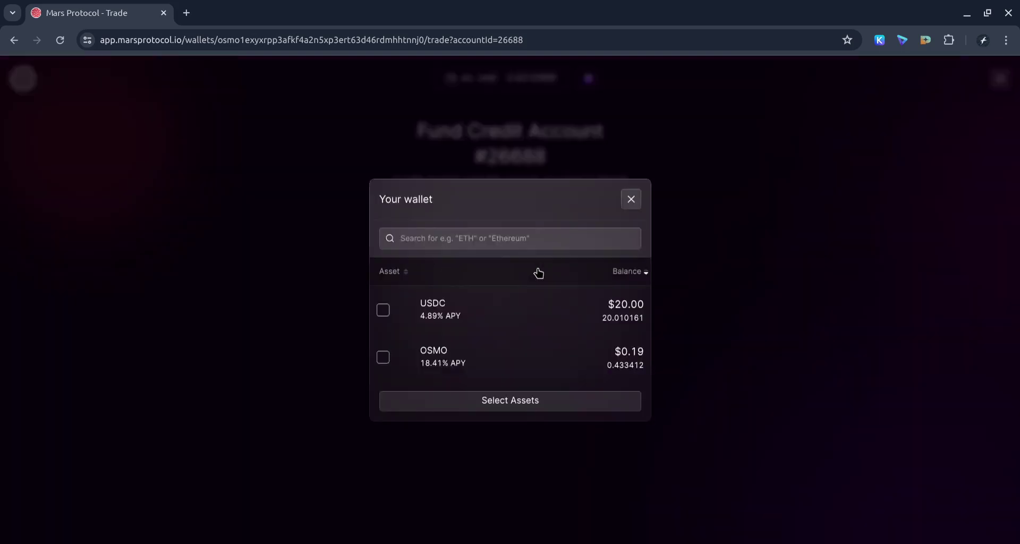
{"action": "left_click", "coordinate": [383, 313]}
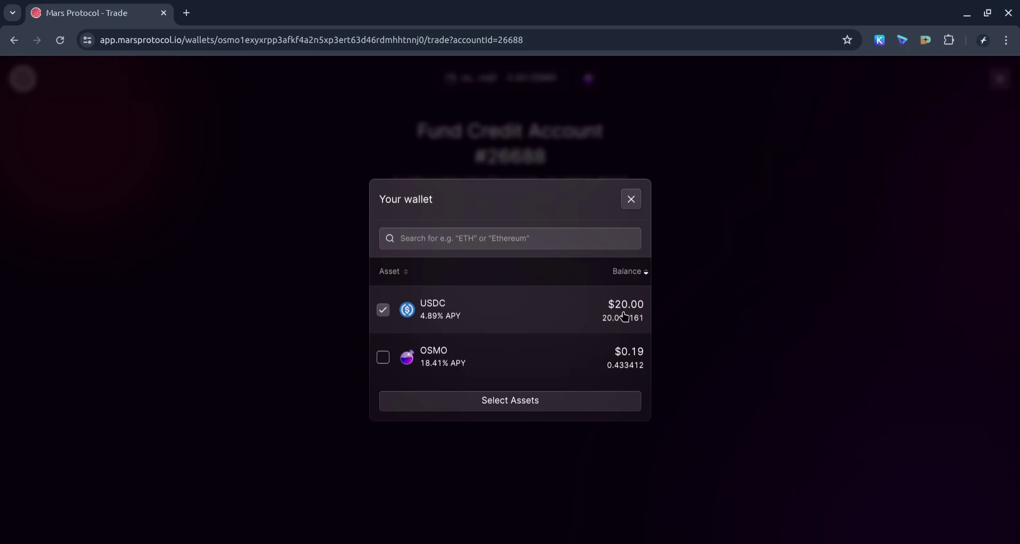
{"action": "left_click", "coordinate": [524, 401]}
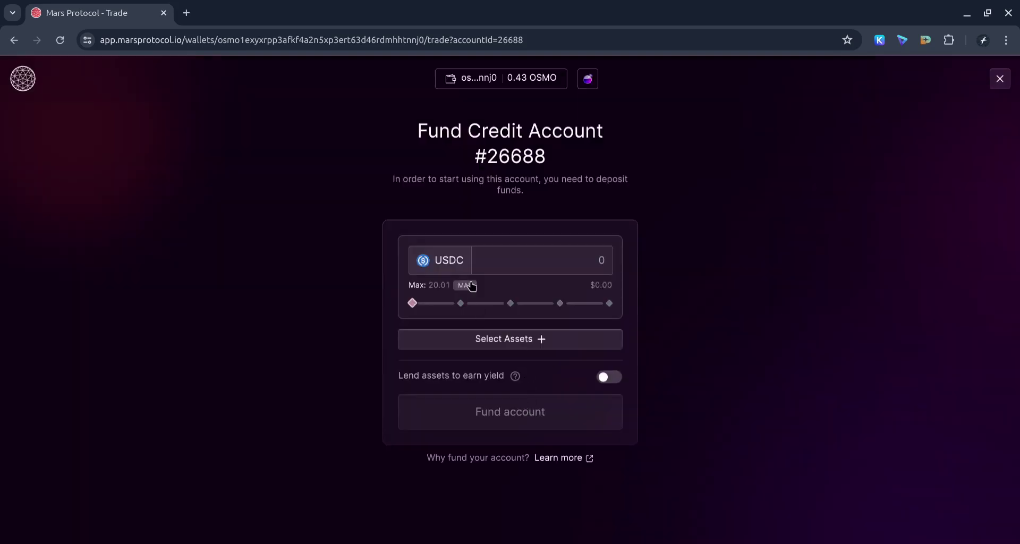
{"action": "type", "text": "20"}
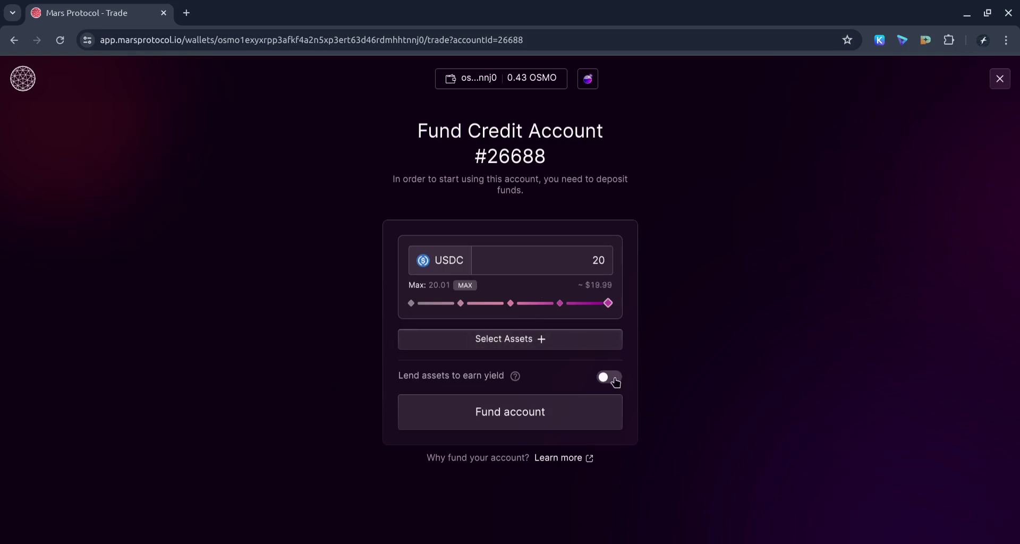
Enable lending the deposited assets to earn yield and fund the credit account.
{"action": "left_click", "coordinate": [612, 378]}
{"action": "left_click", "coordinate": [612, 379]}
{"action": "left_click", "coordinate": [613, 381]}
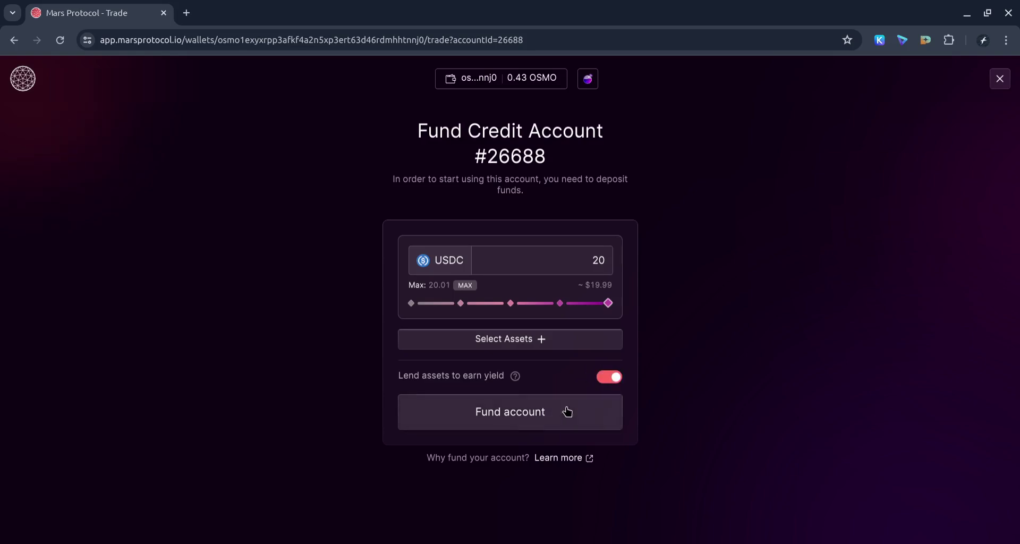
{"action": "left_click", "coordinate": [510, 411]}
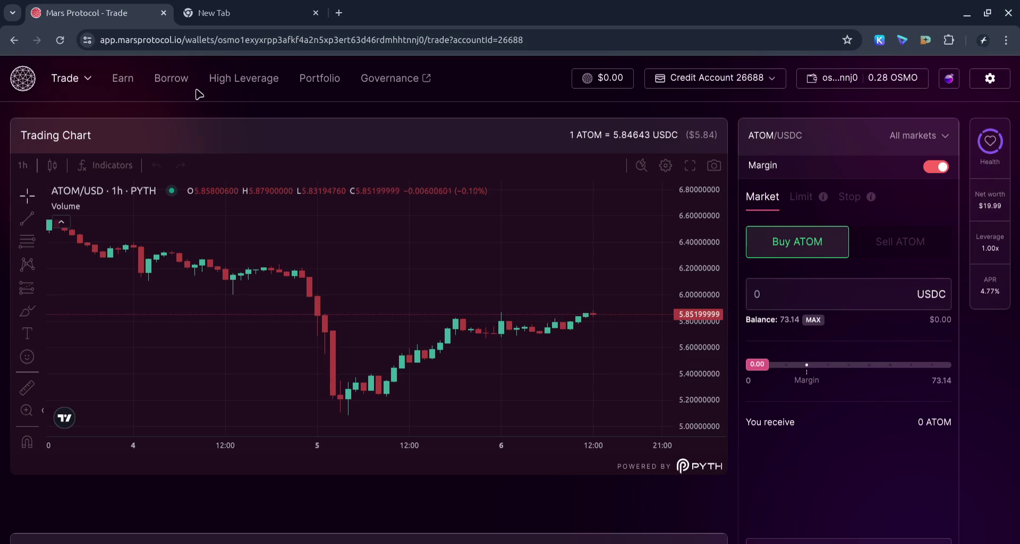
Go to the Borrow page and open the borrow form for ATOM.
{"action": "left_click", "coordinate": [171, 79]}
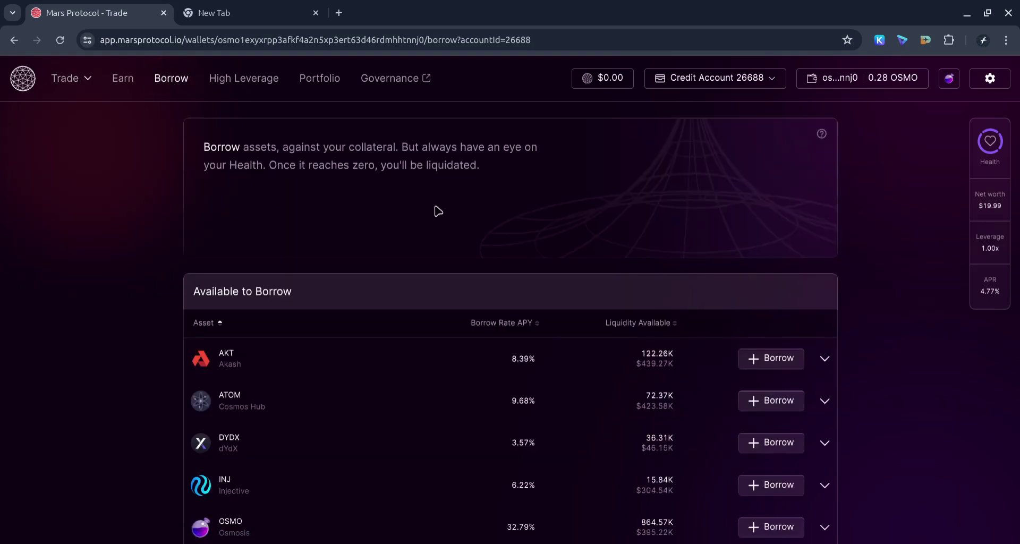
{"action": "scroll", "coordinate": [268, 171], "scroll_direction": "down", "scroll_amount": 3}
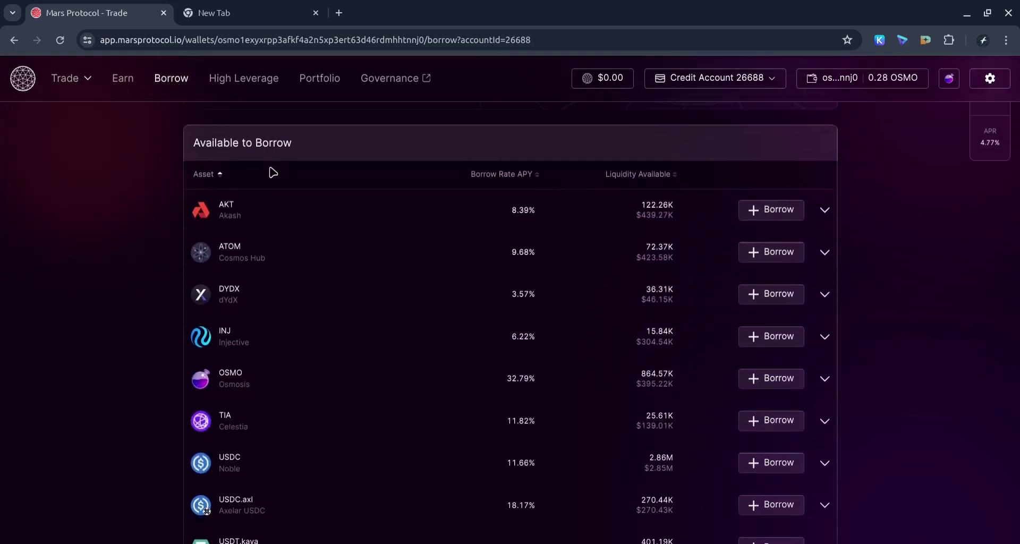
{"action": "scroll", "coordinate": [287, 228], "scroll_direction": "down", "scroll_amount": 3}
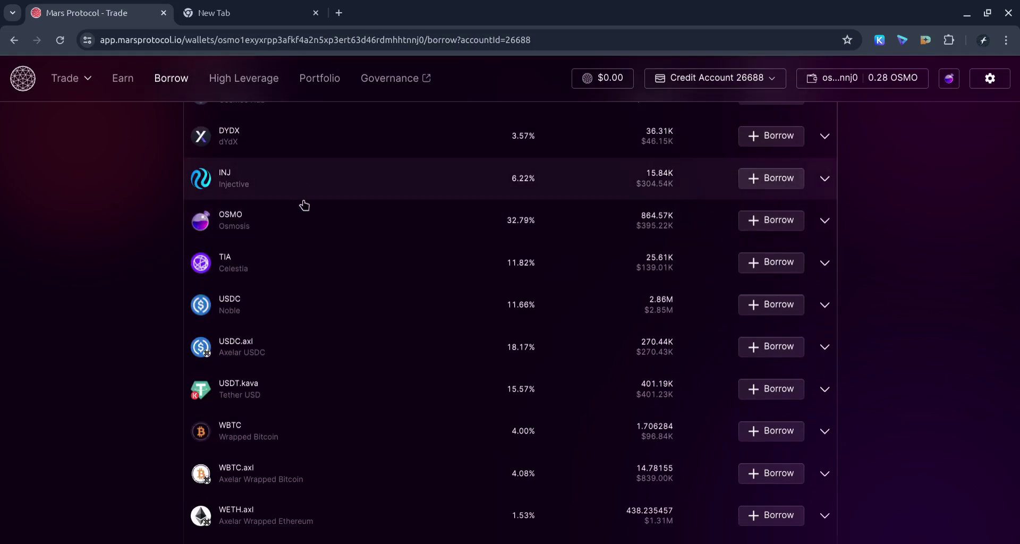
{"action": "scroll", "coordinate": [340, 281], "scroll_direction": "down", "scroll_amount": 1}
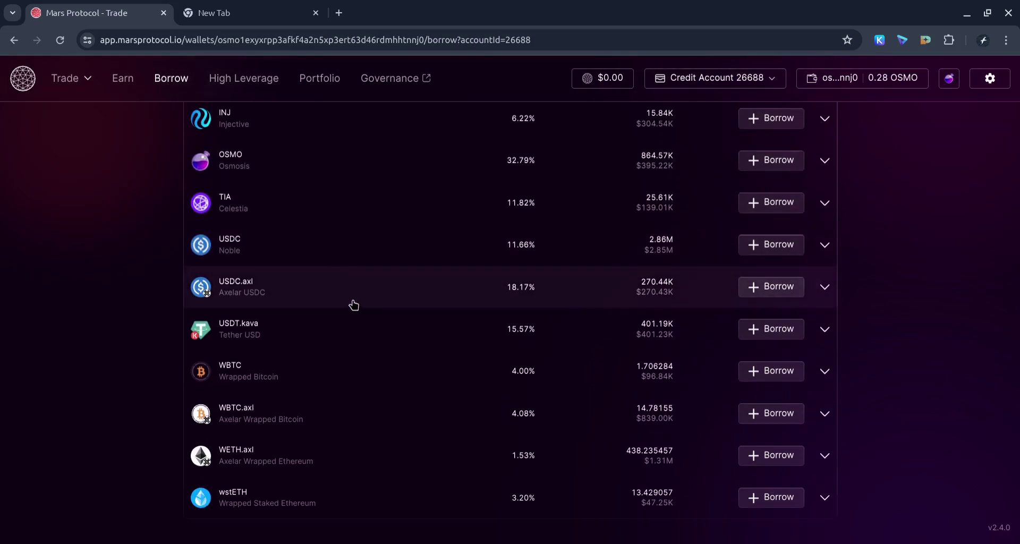
{"action": "scroll", "coordinate": [383, 342], "scroll_direction": "up", "scroll_amount": 5}
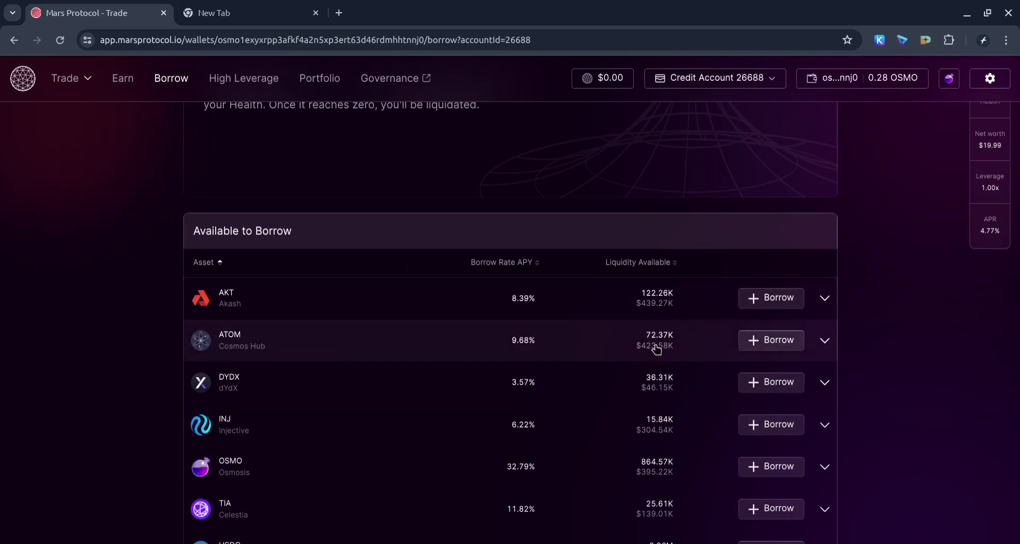
{"action": "left_click", "coordinate": [770, 341]}
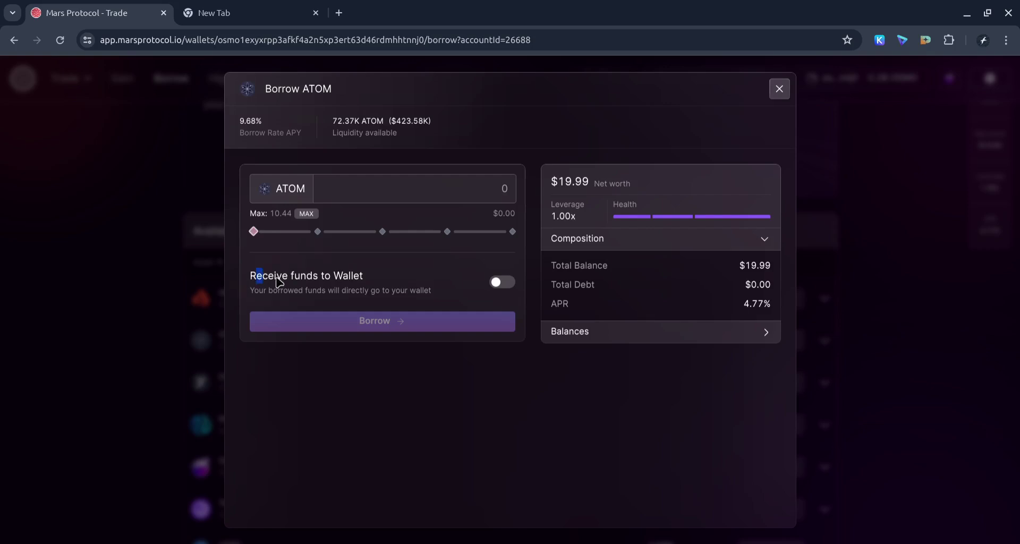
Borrow 1.358896 ATOM with the funds received directly to the wallet, and approve the transaction in Keplr.
{"action": "left_click_drag", "start_coordinate": [255, 282], "coordinate": [330, 285]}
{"action": "left_click", "coordinate": [355, 282]}
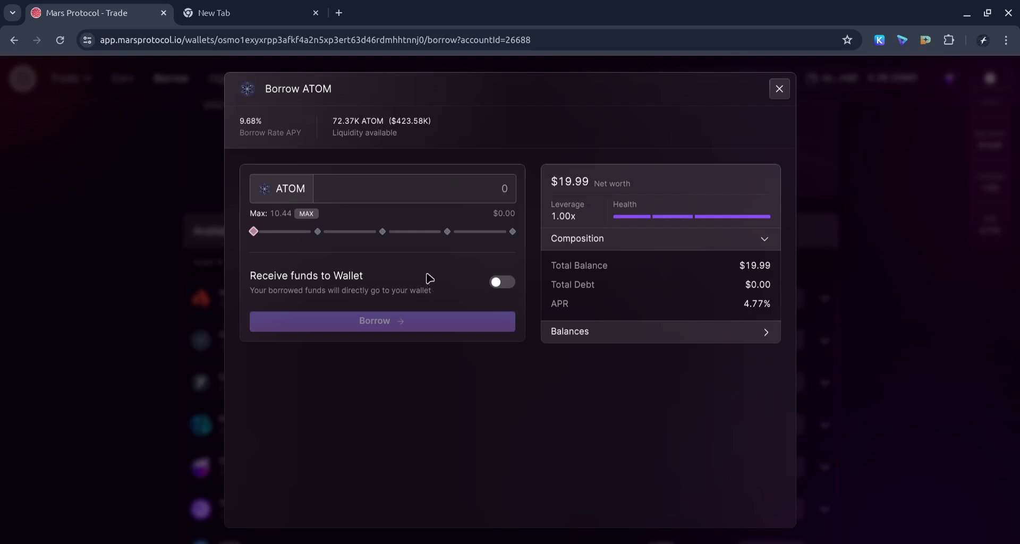
{"action": "left_click", "coordinate": [501, 282]}
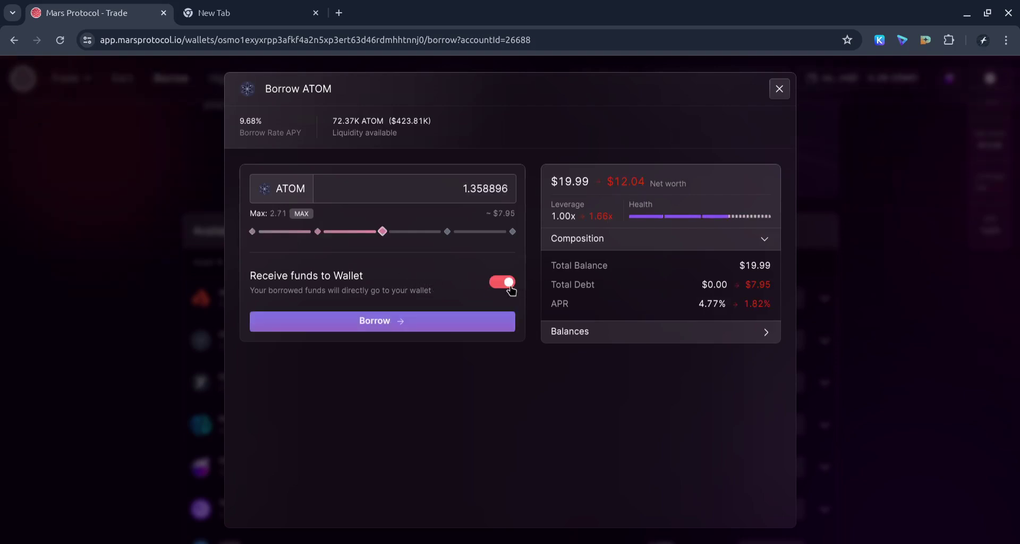
{"action": "left_click", "coordinate": [386, 325]}
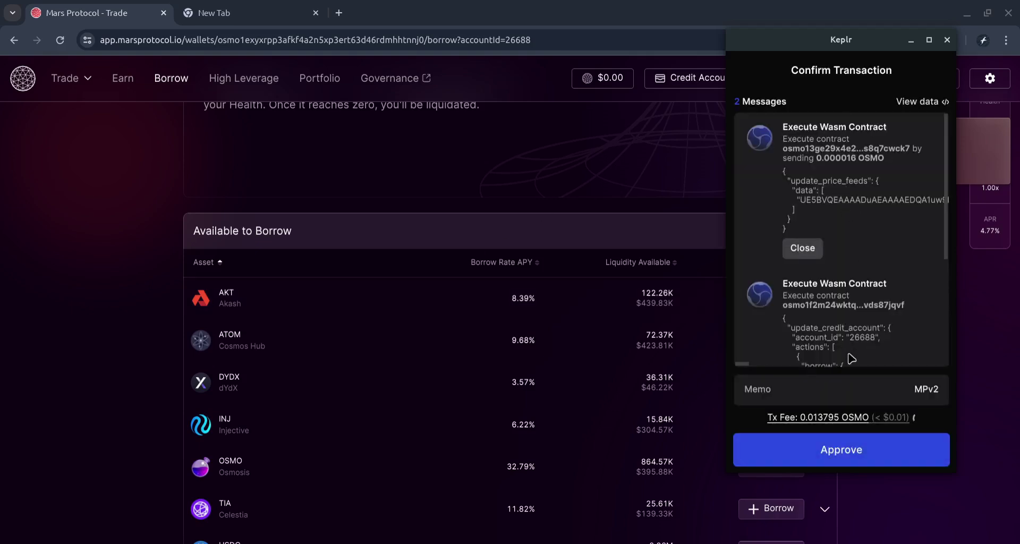
{"action": "left_click", "coordinate": [852, 456]}
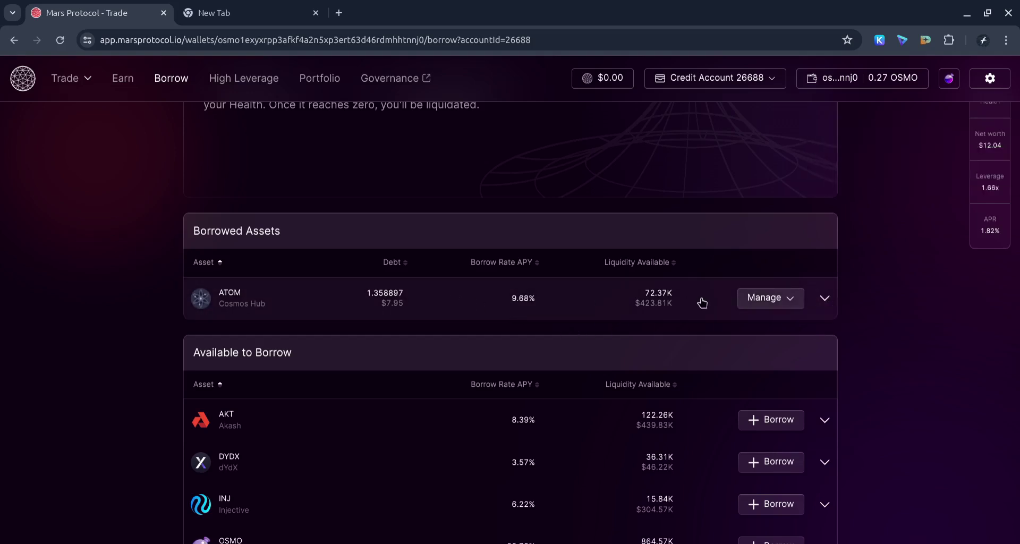
Check the available ATOM balance in the Keplr wallet and close the wallet.
{"action": "left_click", "coordinate": [883, 40]}
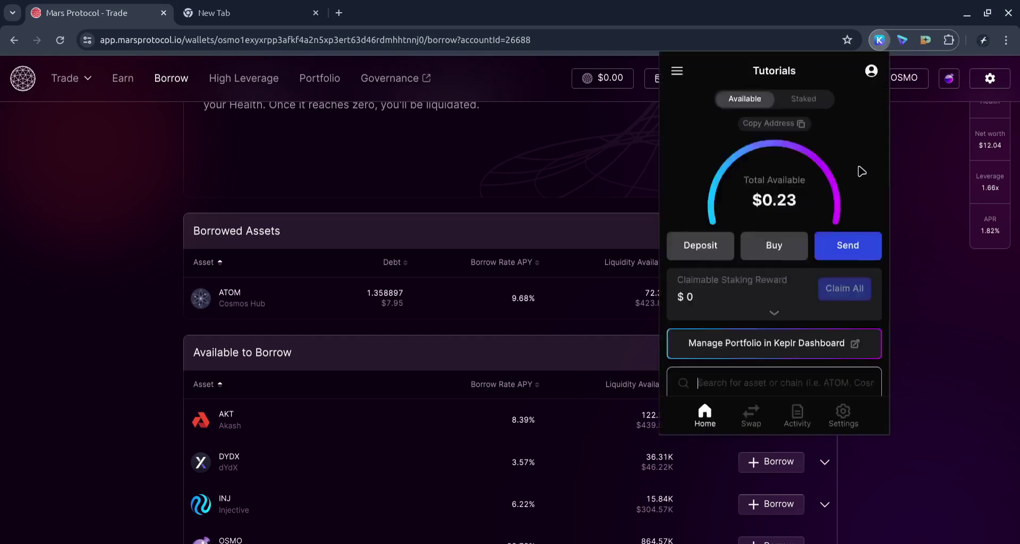
{"action": "left_click", "coordinate": [861, 349]}
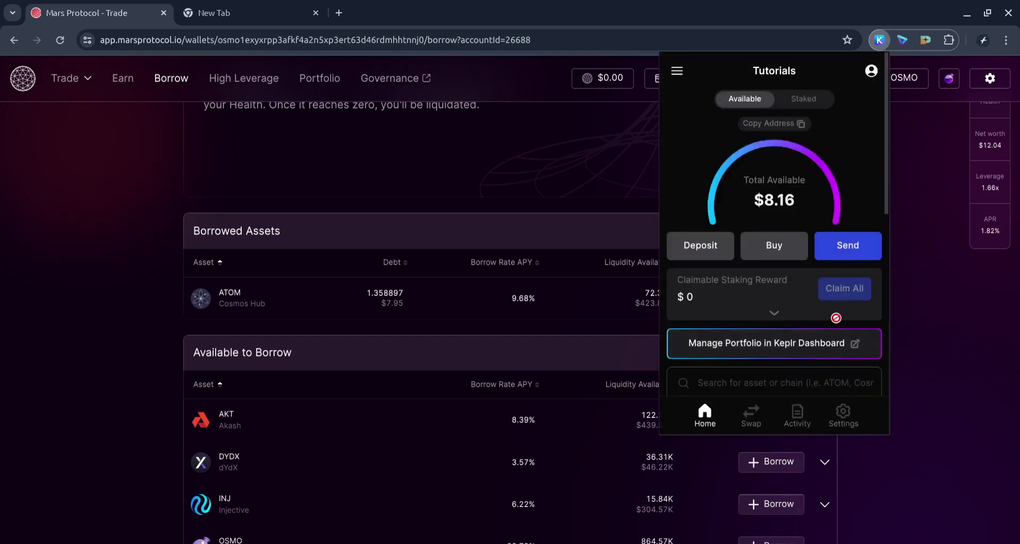
{"action": "scroll", "coordinate": [836, 317], "scroll_direction": "down", "scroll_amount": 2}
{"action": "scroll", "coordinate": [836, 317], "scroll_direction": "down", "scroll_amount": 2}
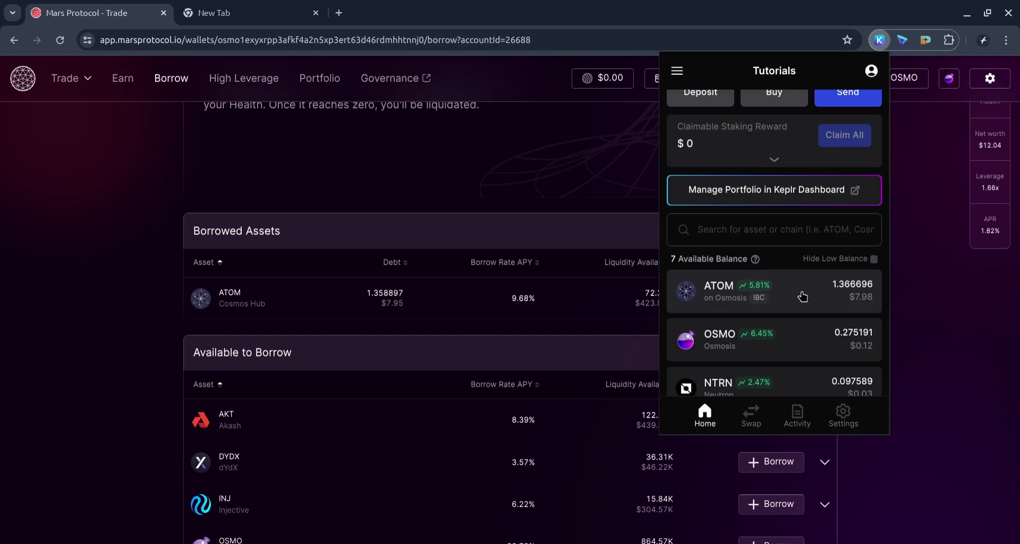
{"action": "left_click", "coordinate": [122, 272]}
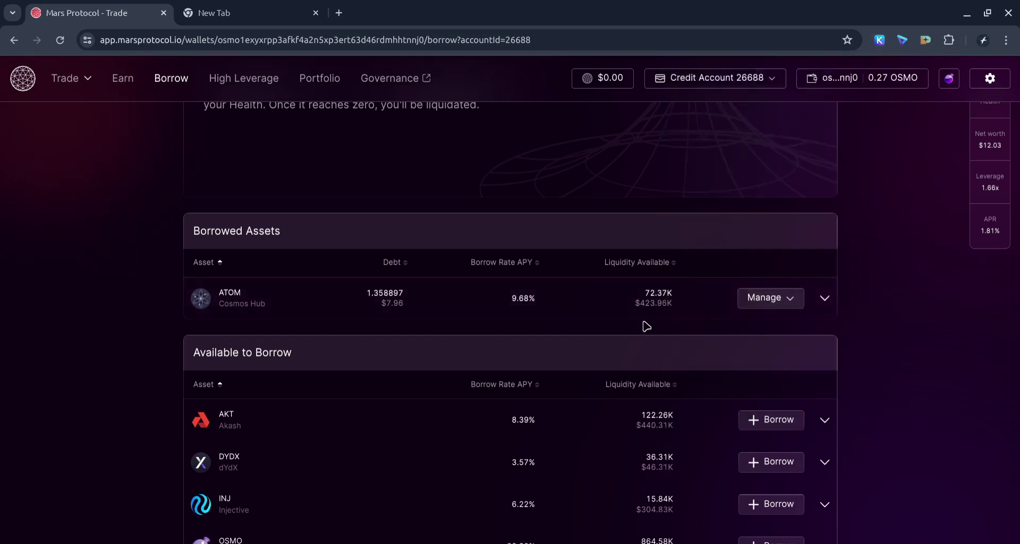
Open the repayment form for the borrowed ATOM and enable repaying from the wallet.
{"action": "left_click", "coordinate": [783, 305]}
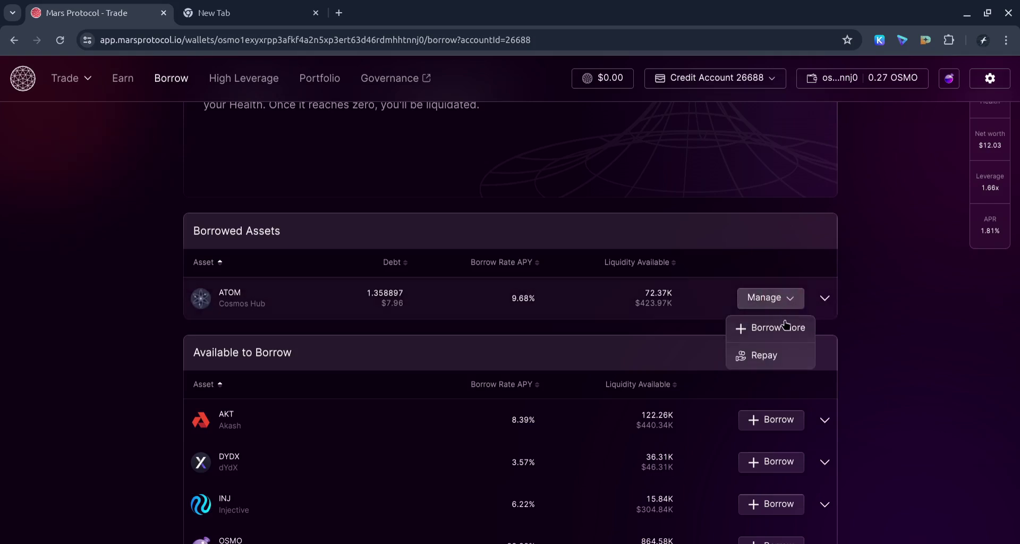
{"action": "left_click", "coordinate": [765, 357]}
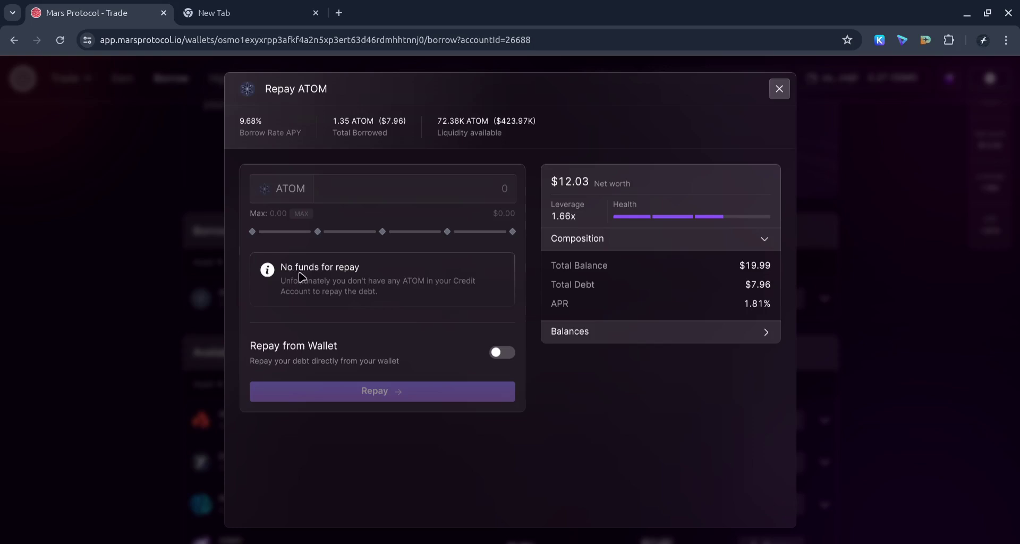
{"action": "left_click", "coordinate": [501, 353]}
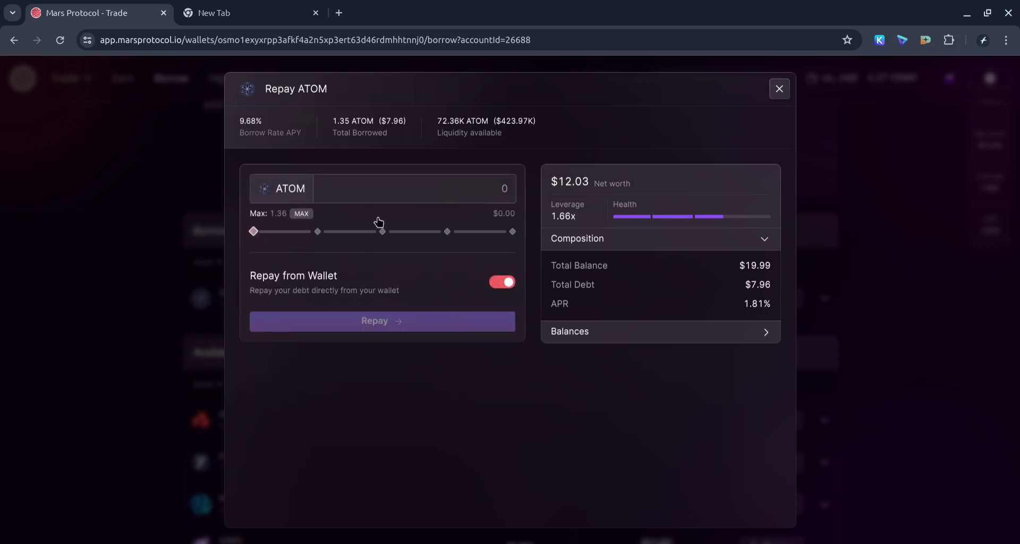
{"action": "left_click", "coordinate": [501, 282]}
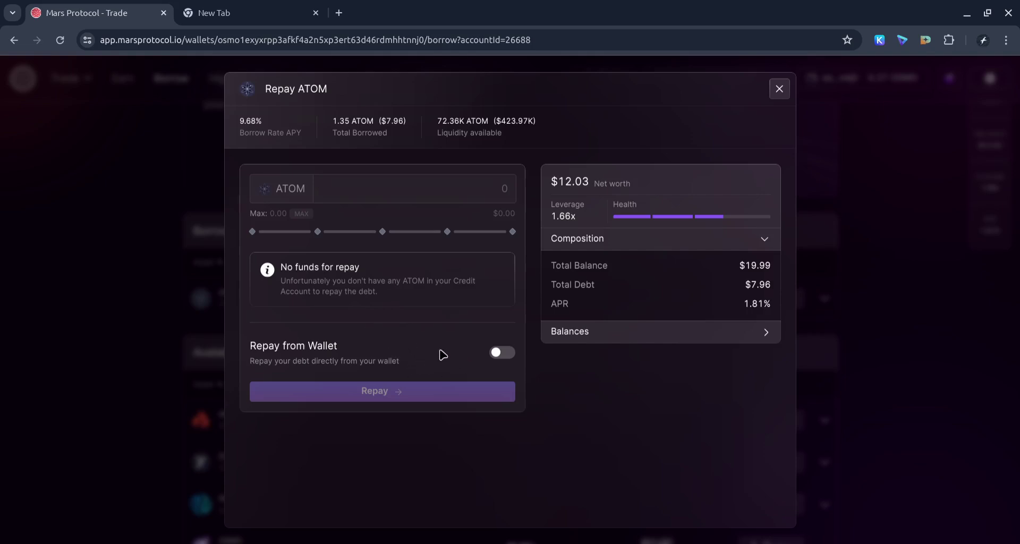
{"action": "left_click", "coordinate": [502, 353]}
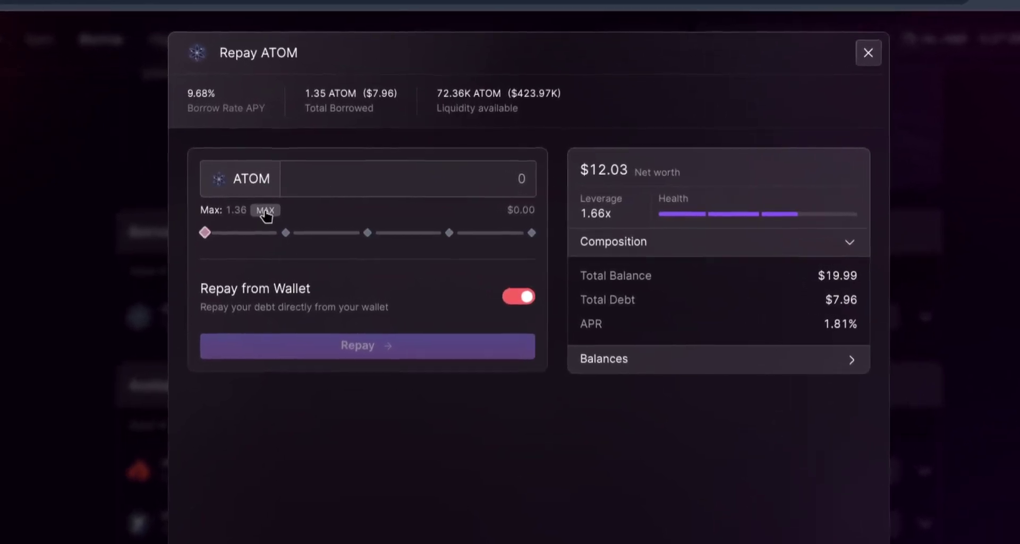
Repay the maximum amount of 1.3604 ATOM and approve the transaction in Keplr.
{"action": "left_click", "coordinate": [269, 211]}
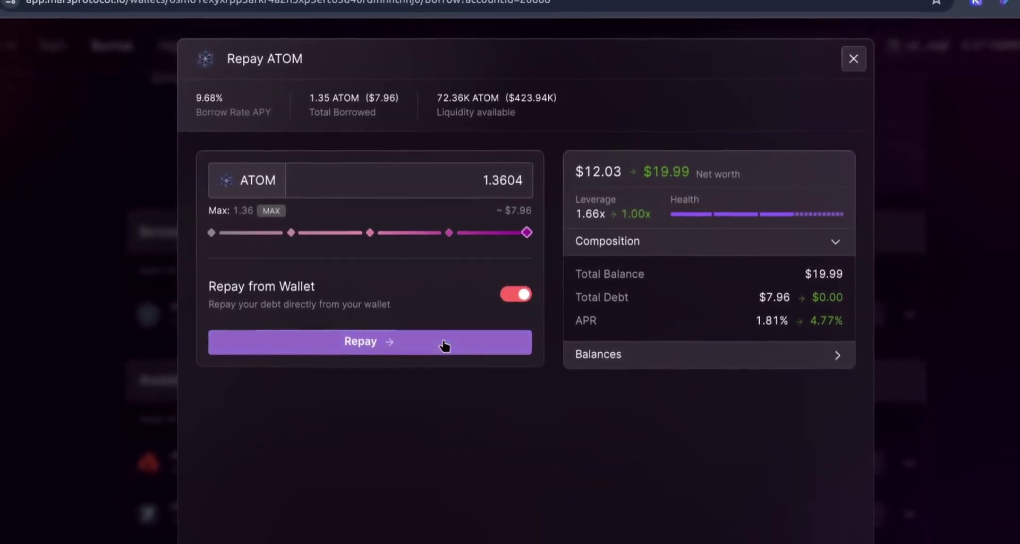
{"action": "left_click", "coordinate": [416, 346]}
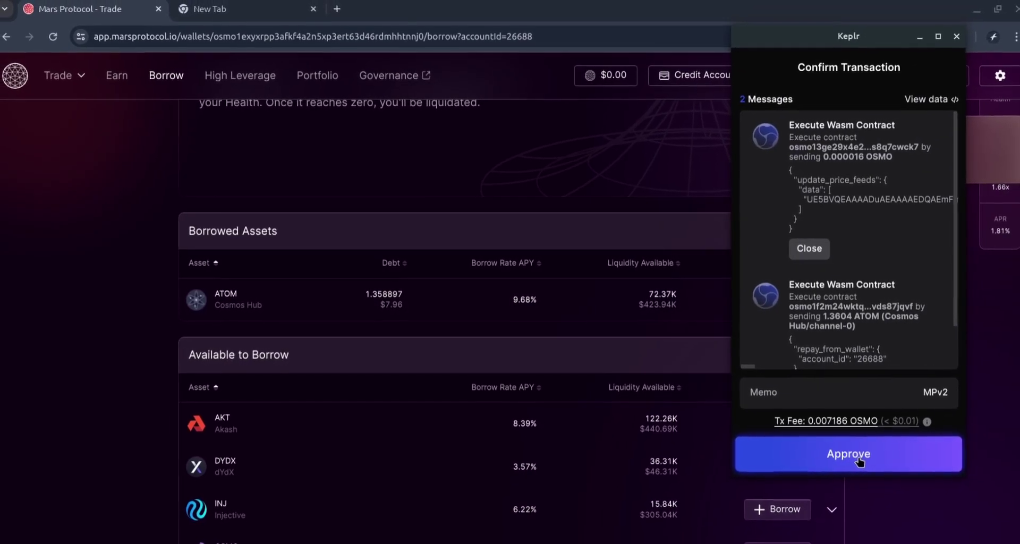
{"action": "left_click", "coordinate": [861, 460]}
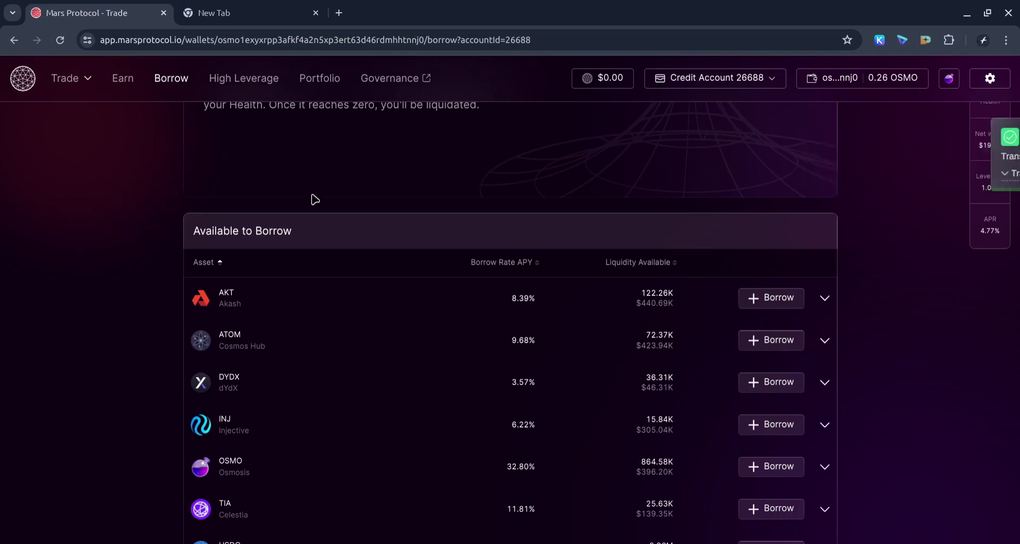
Open the borrowing form for OSMO and set the amount to 64.223257 OSMO, half of the maximum.
{"action": "scroll", "coordinate": [189, 293], "scroll_direction": "down", "scroll_amount": 4}
{"action": "scroll", "coordinate": [266, 485], "scroll_direction": "down", "scroll_amount": 2}
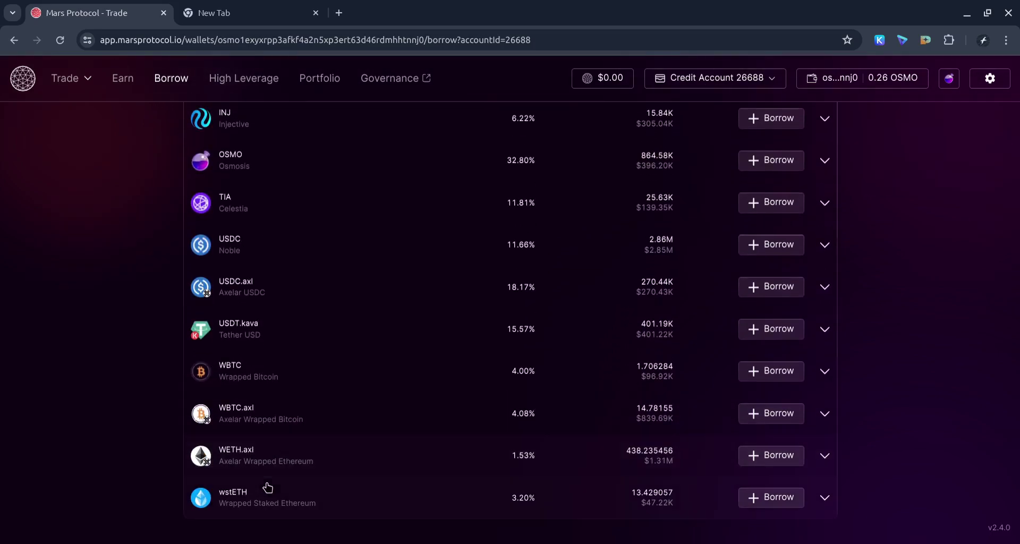
{"action": "scroll", "coordinate": [357, 432], "scroll_direction": "up", "scroll_amount": 6}
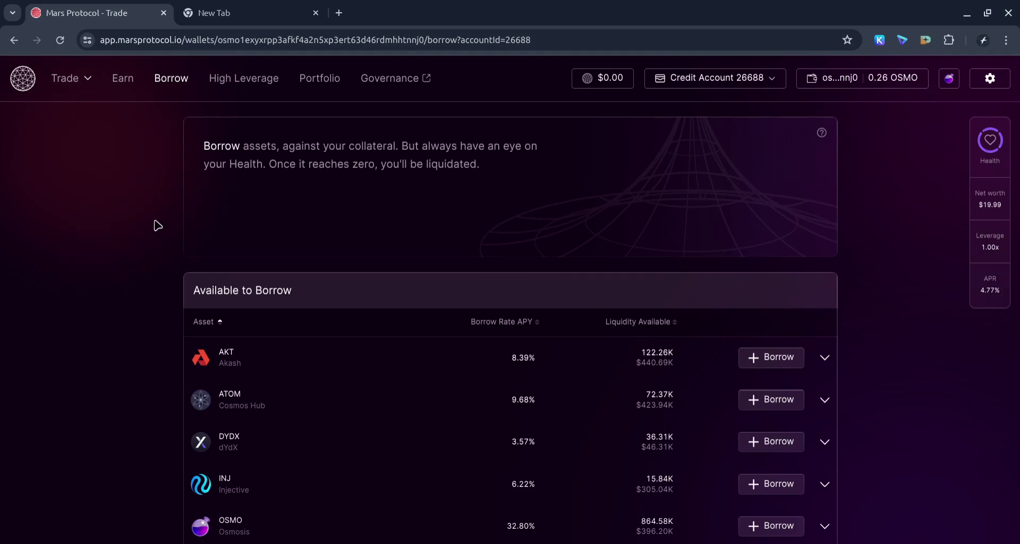
{"action": "scroll", "coordinate": [155, 222], "scroll_direction": "down", "scroll_amount": 3}
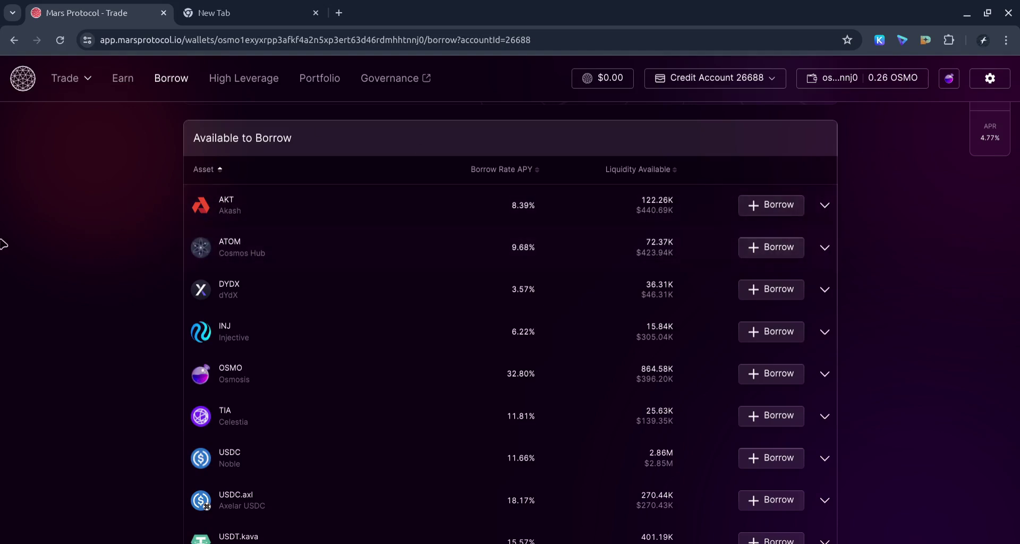
{"action": "scroll", "coordinate": [54, 276], "scroll_direction": "down", "scroll_amount": 2}
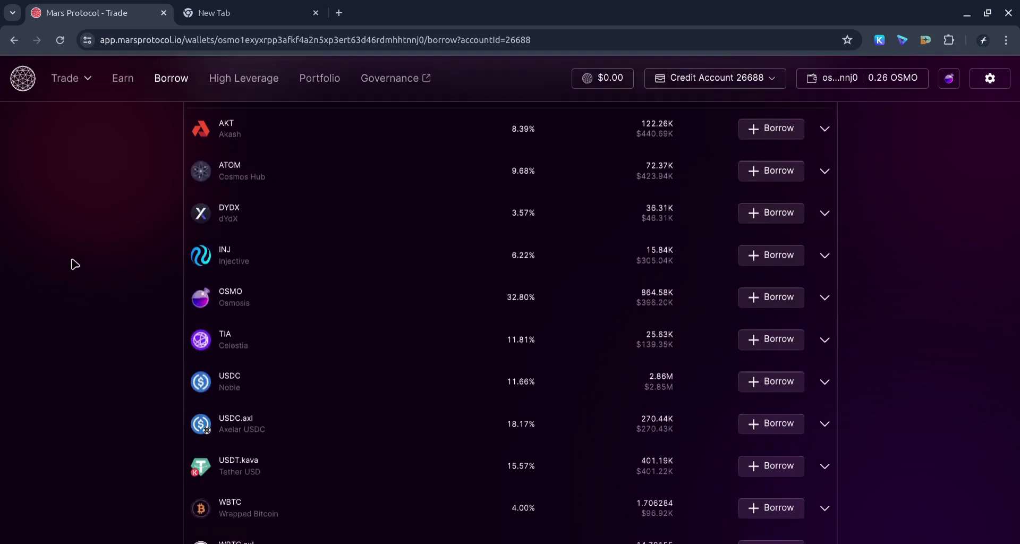
{"action": "left_click", "coordinate": [773, 298]}
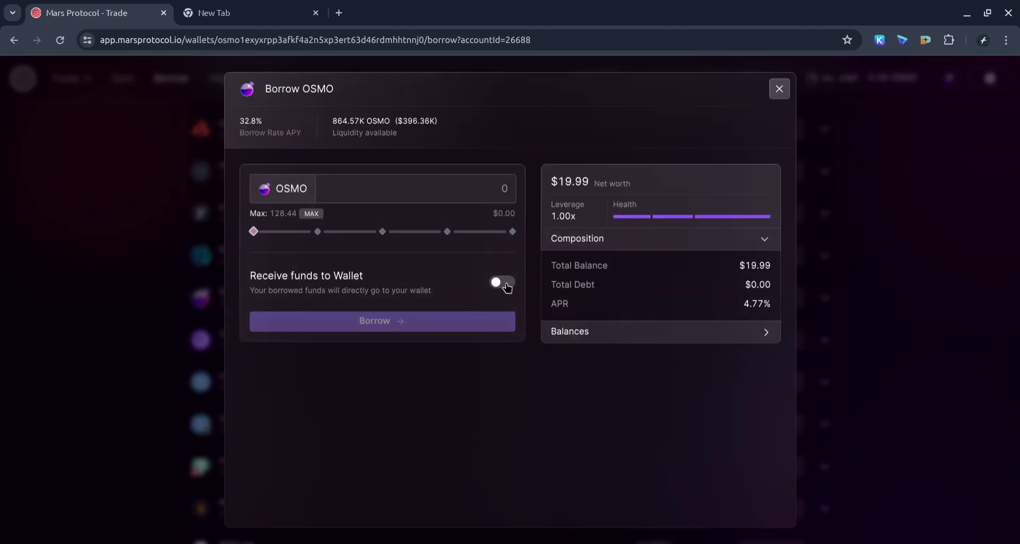
{"action": "left_click", "coordinate": [316, 232]}
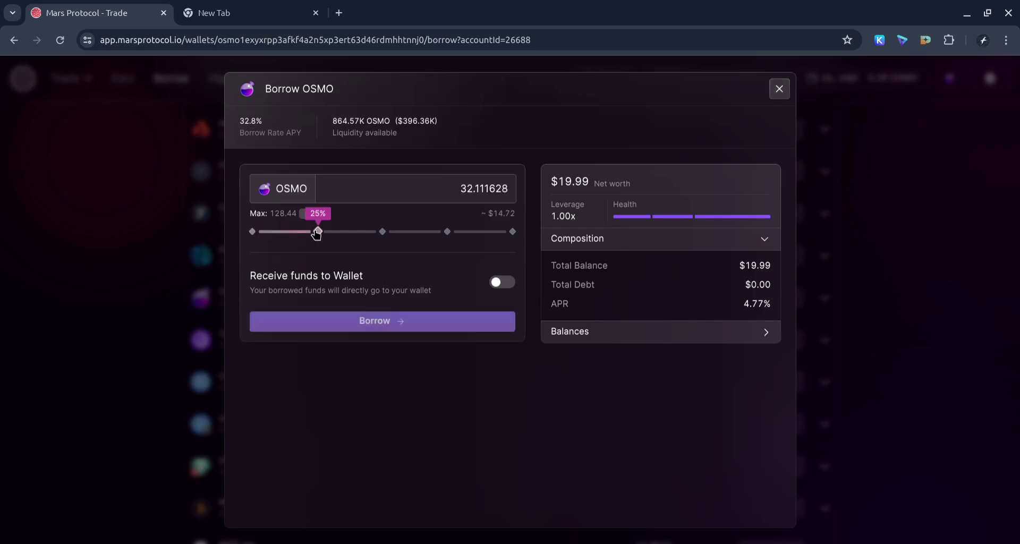
{"action": "left_click", "coordinate": [382, 232]}
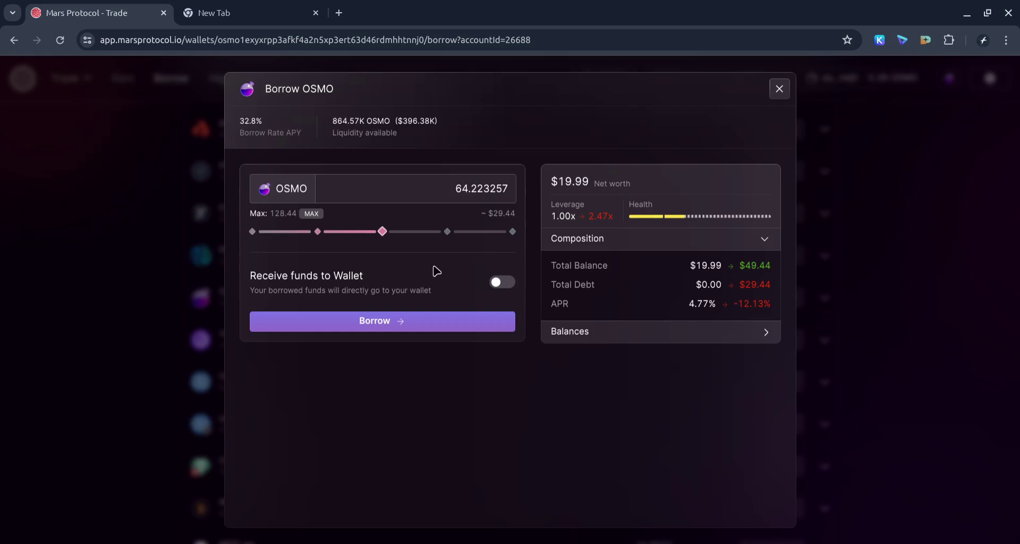
Submit the OSMO borrowing without receiving the funds to the wallet, and approve the transaction in Keplr.
{"action": "left_click", "coordinate": [404, 325]}
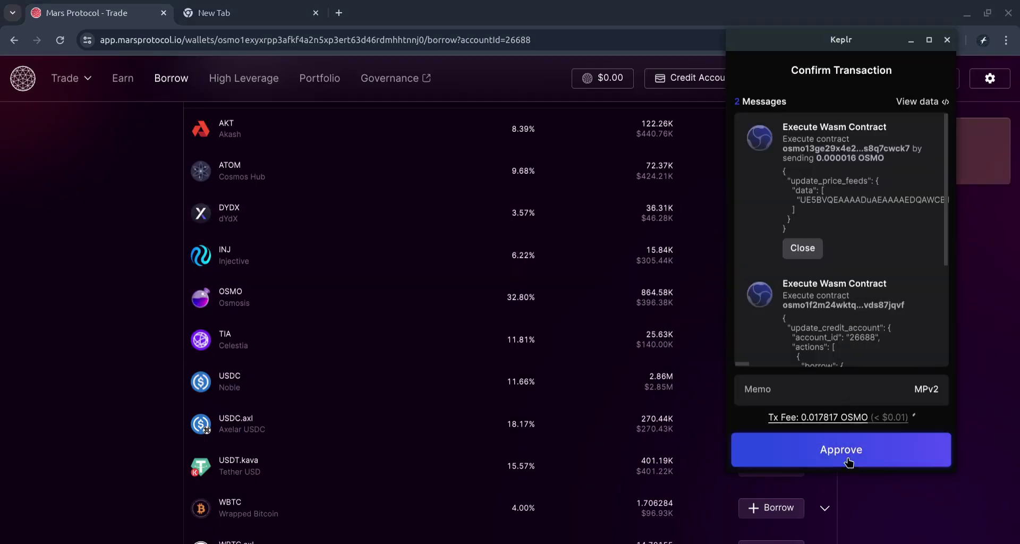
{"action": "left_click", "coordinate": [846, 460]}
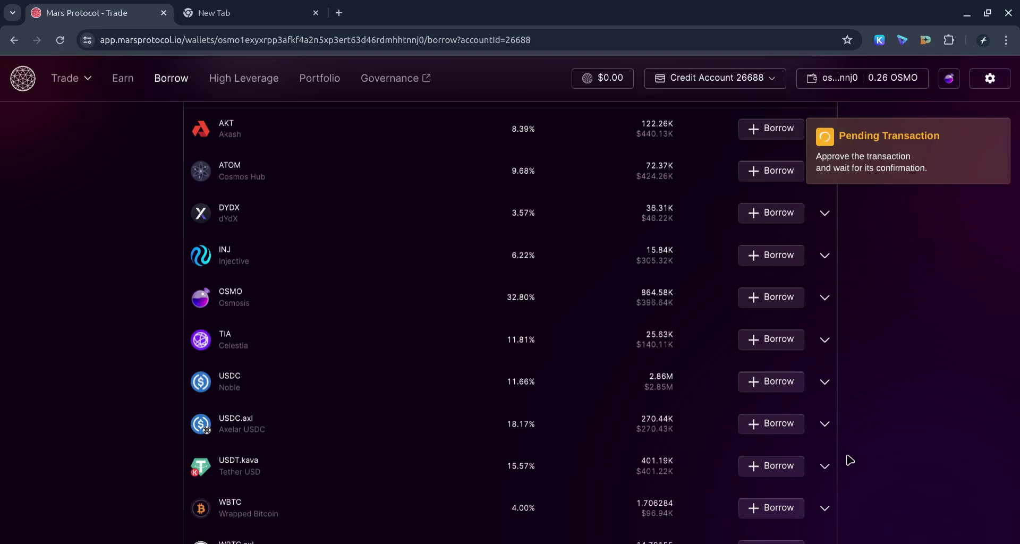
{"action": "mouse_move", "coordinate": [894, 204]}
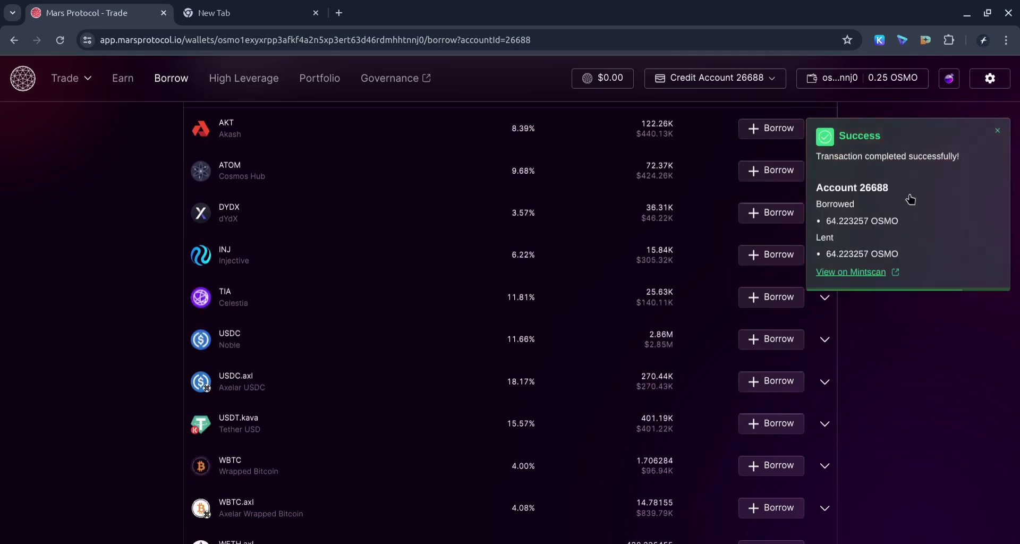
Open the repayment form for the borrowed OSMO and set the amount to the maximum of 64.223264 OSMO.
{"action": "scroll", "coordinate": [107, 254], "scroll_direction": "up", "scroll_amount": 6}
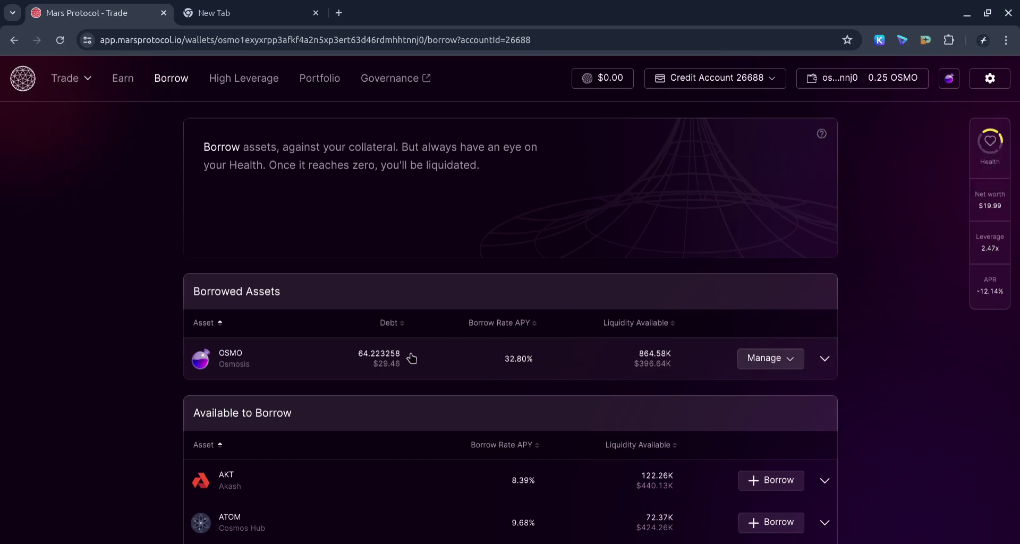
{"action": "left_click", "coordinate": [778, 358]}
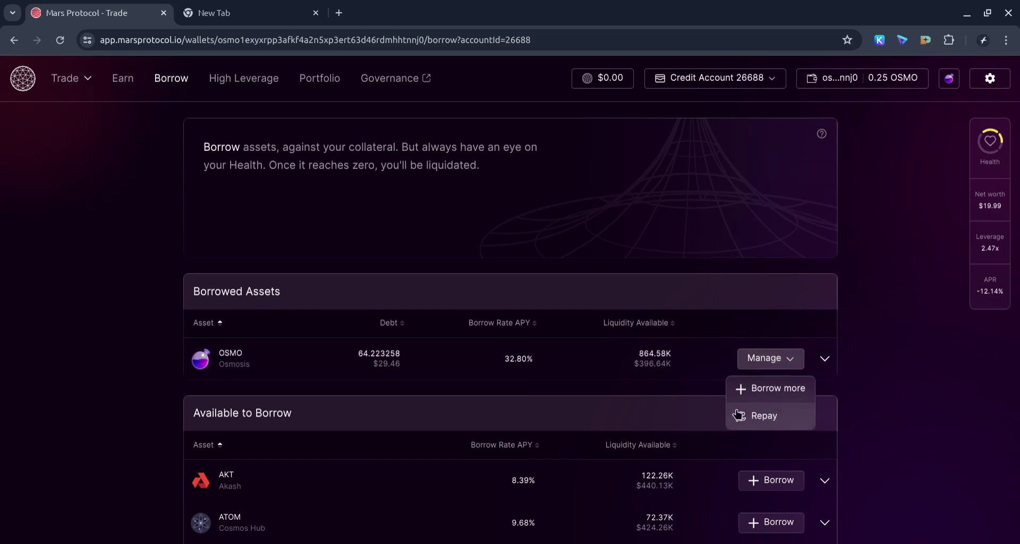
{"action": "left_click", "coordinate": [765, 420]}
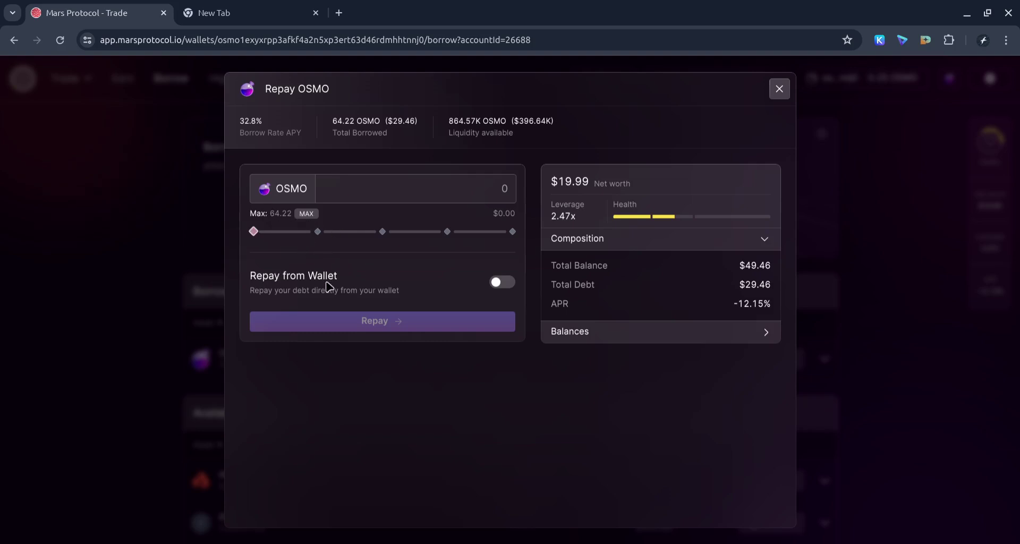
{"action": "left_click", "coordinate": [308, 215]}
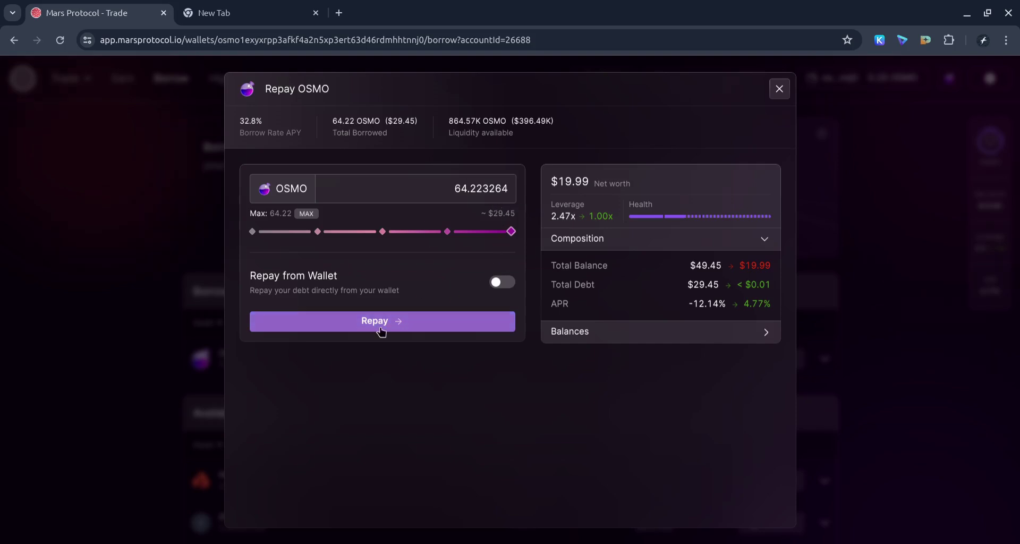
Submit the OSMO repayment from the credit account, approve the transaction in Keplr and dismiss the notification.
{"action": "left_click", "coordinate": [380, 326]}
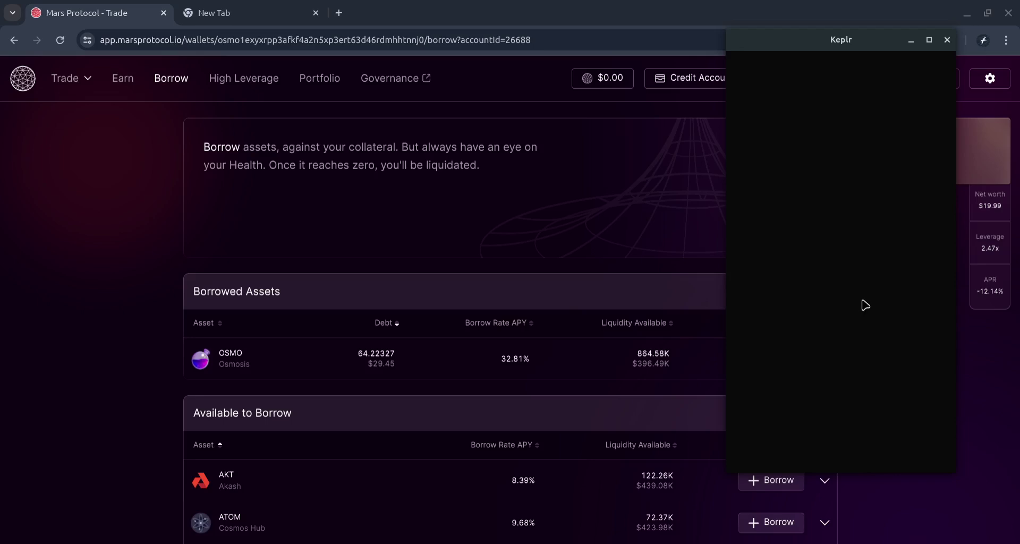
{"action": "scroll", "coordinate": [886, 229], "scroll_direction": "down", "scroll_amount": 5}
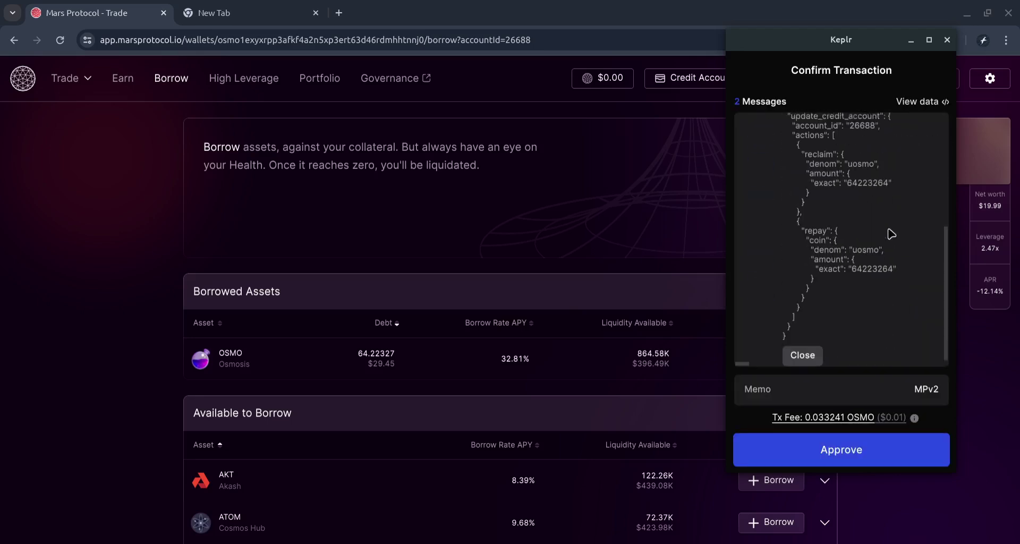
{"action": "left_click", "coordinate": [851, 450]}
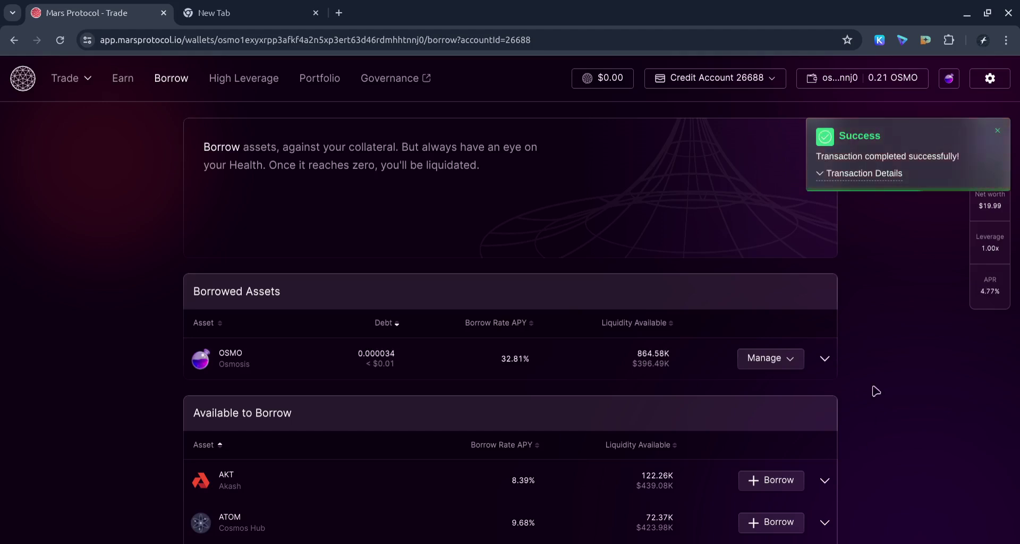
{"action": "left_click", "coordinate": [998, 134]}
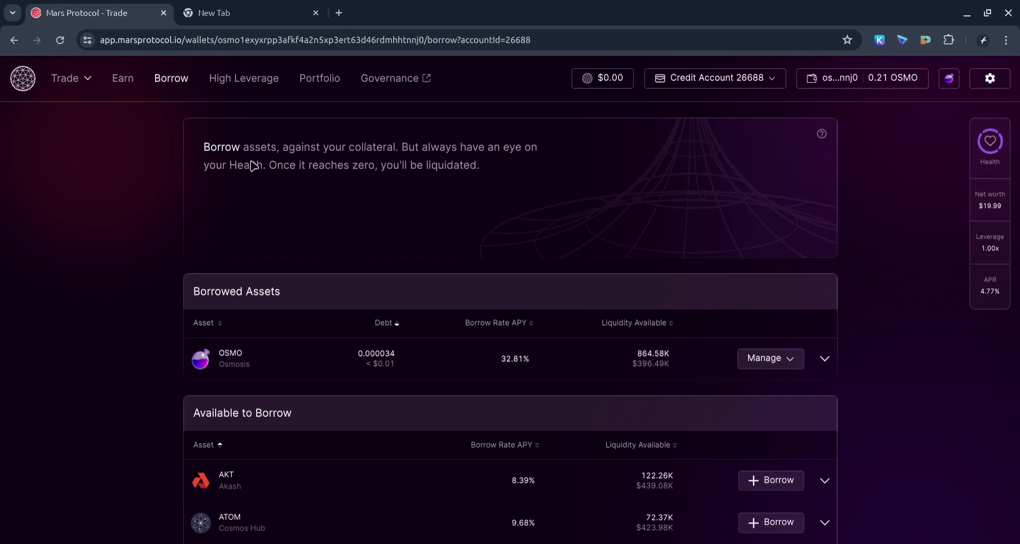
{"action": "scroll", "coordinate": [112, 188], "scroll_direction": "down", "scroll_amount": 8}
{"action": "scroll", "coordinate": [159, 209], "scroll_direction": "up", "scroll_amount": 8}
{"action": "scroll", "coordinate": [166, 173], "scroll_direction": "down", "scroll_amount": 7}
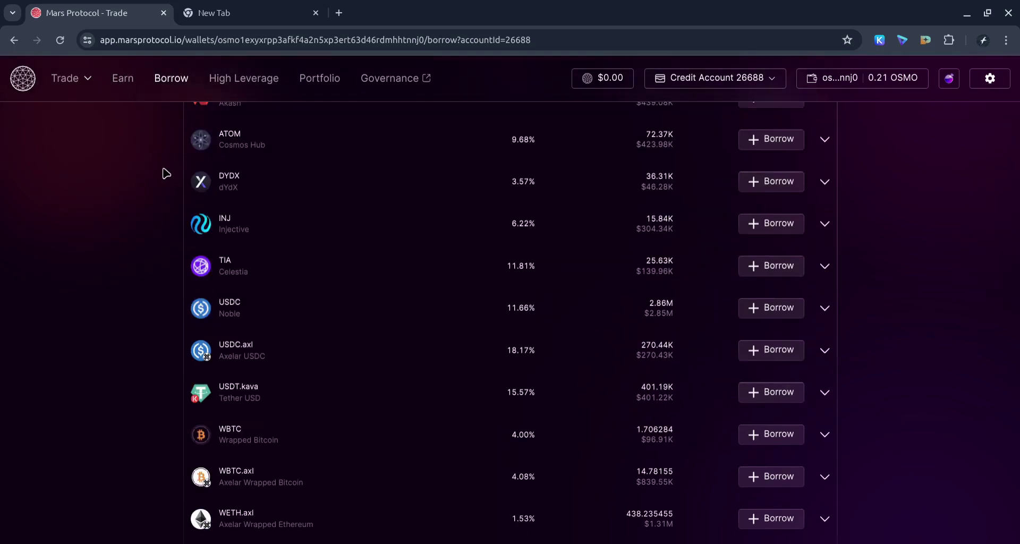
{"action": "scroll", "coordinate": [166, 173], "scroll_direction": "up", "scroll_amount": 7}
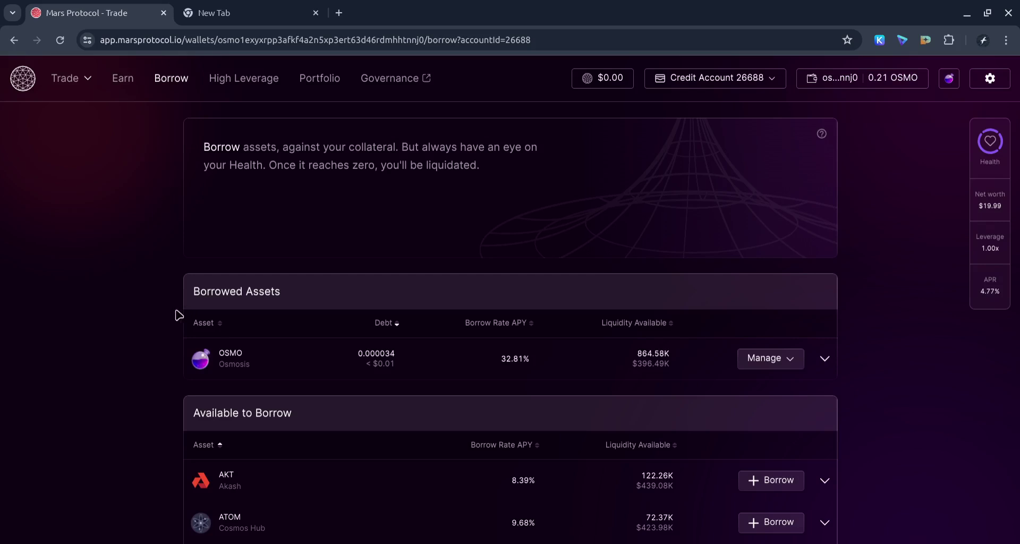